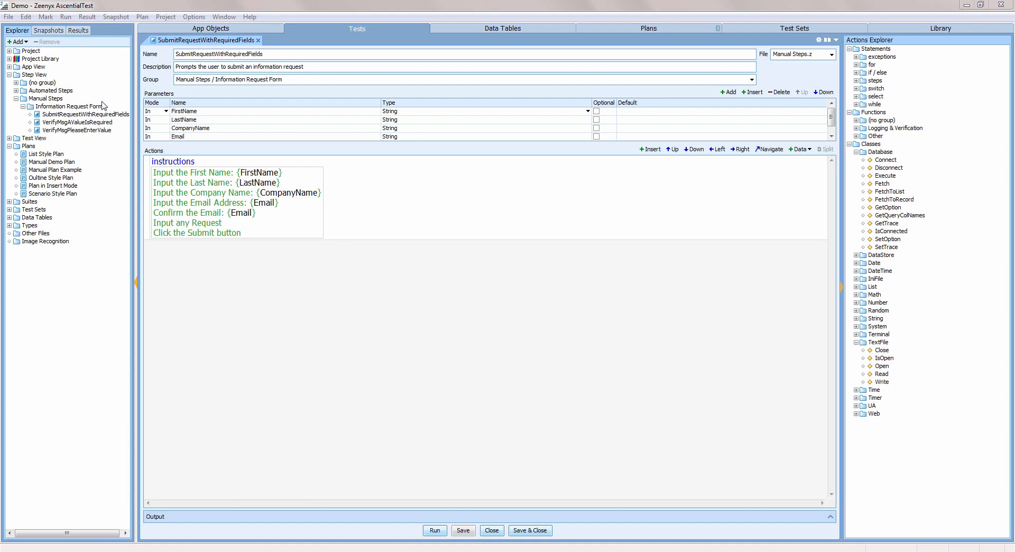
Create a new test in the Information Request group of Test View and name it ManualTestExample.
left_click(10, 138)
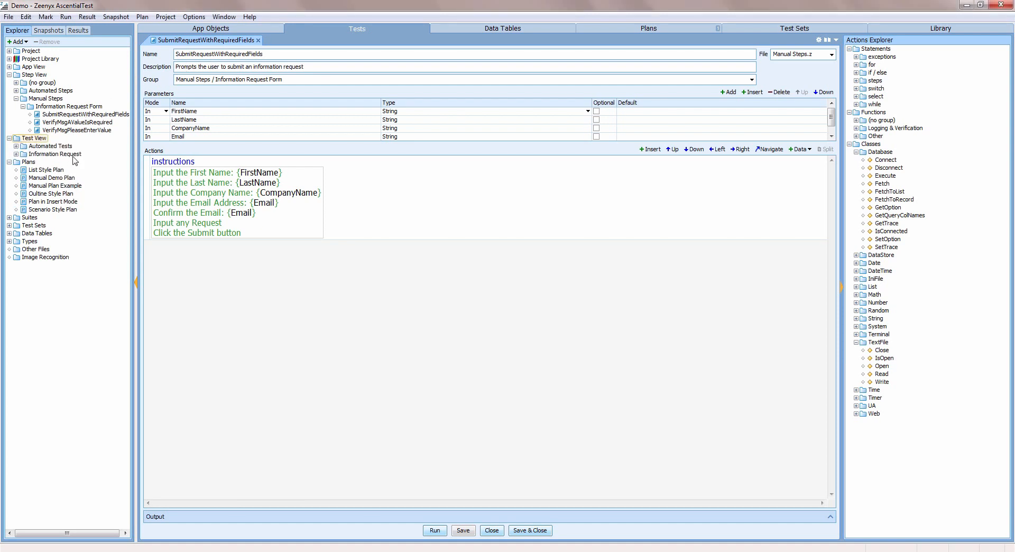
right_click(42, 154)
left_click(72, 163)
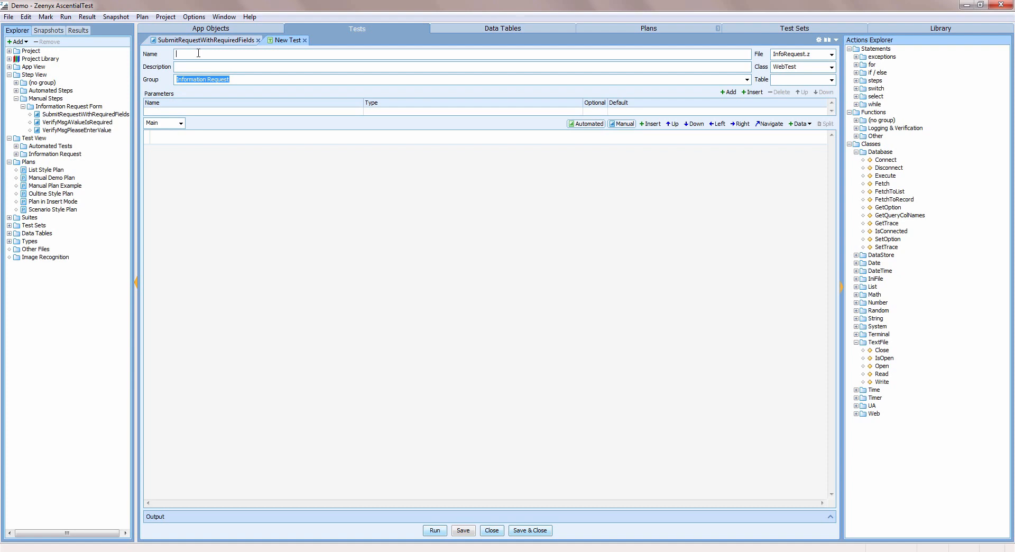
type("ManualTestExample")
Enter the test description "this is an example of a manual test".
left_click(210, 65)
type("this is an example of a manual test")
Add the manual steps SubmitRequestWithRequiredFields and VerifyMsgAValueIsRequired, in that order, to the test body.
left_click(222, 140)
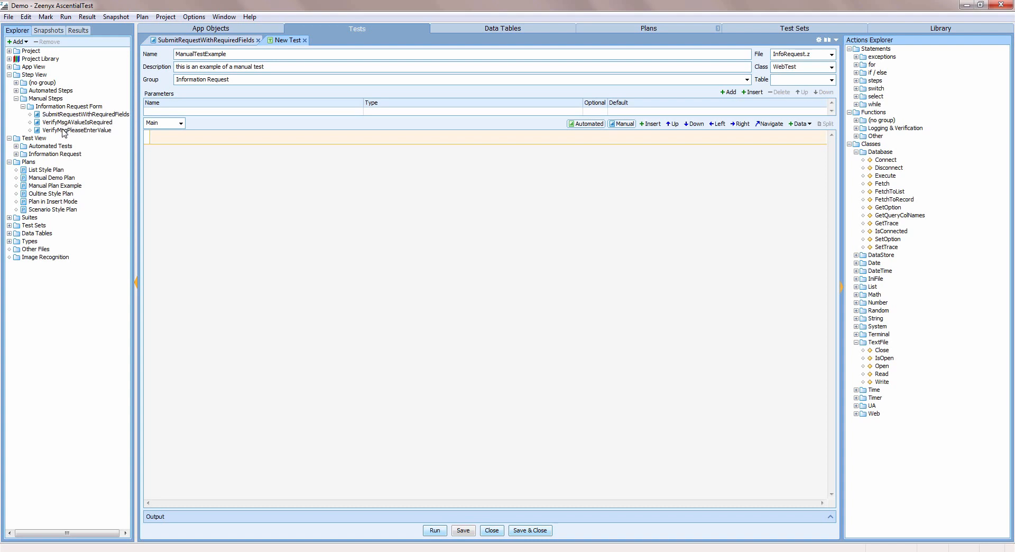
left_click(83, 115)
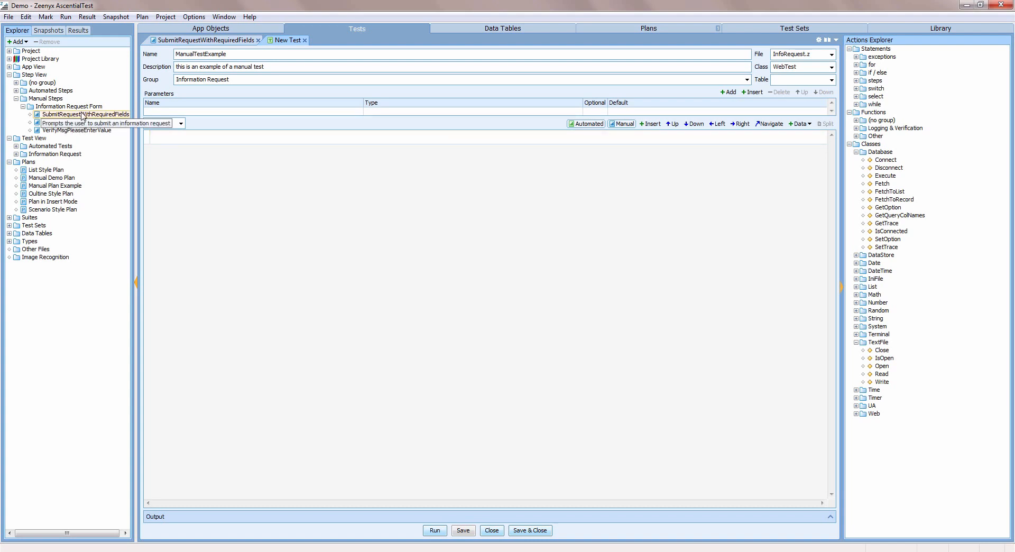
left_click_drag(83, 115, 177, 138)
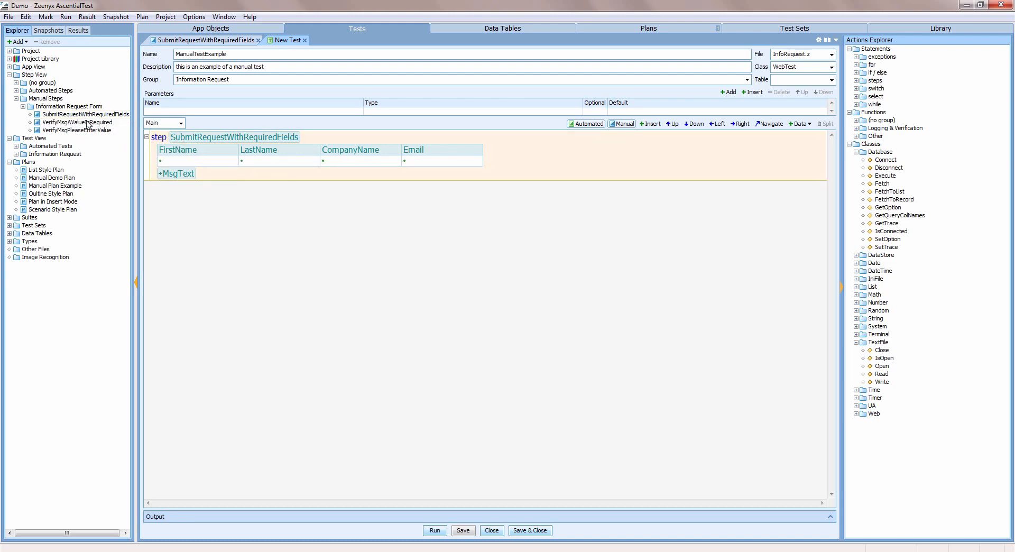
left_click_drag(87, 122, 153, 182)
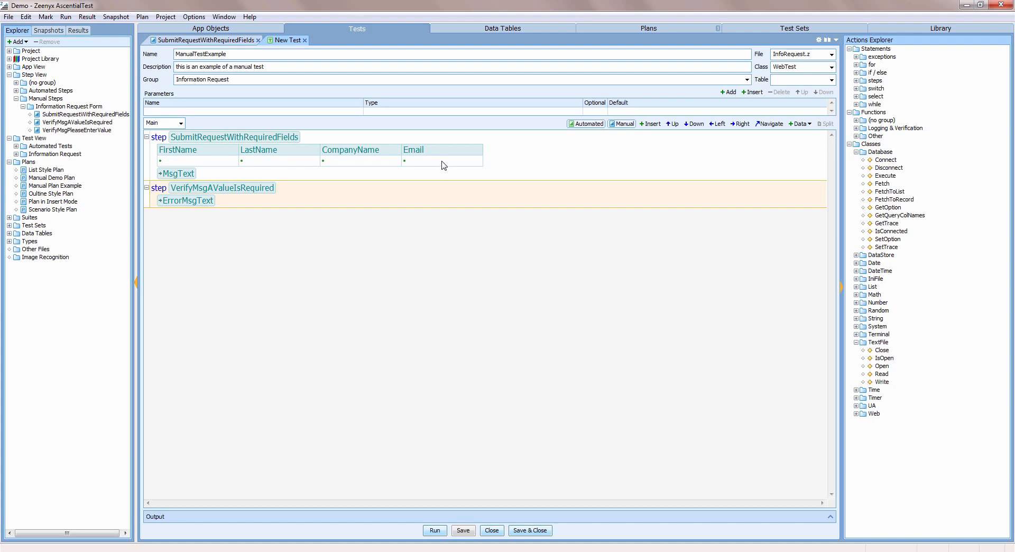
Bind the SubmitRequestWithRequiredFields step to a new data table named ManualTestData.
left_click(530, 167)
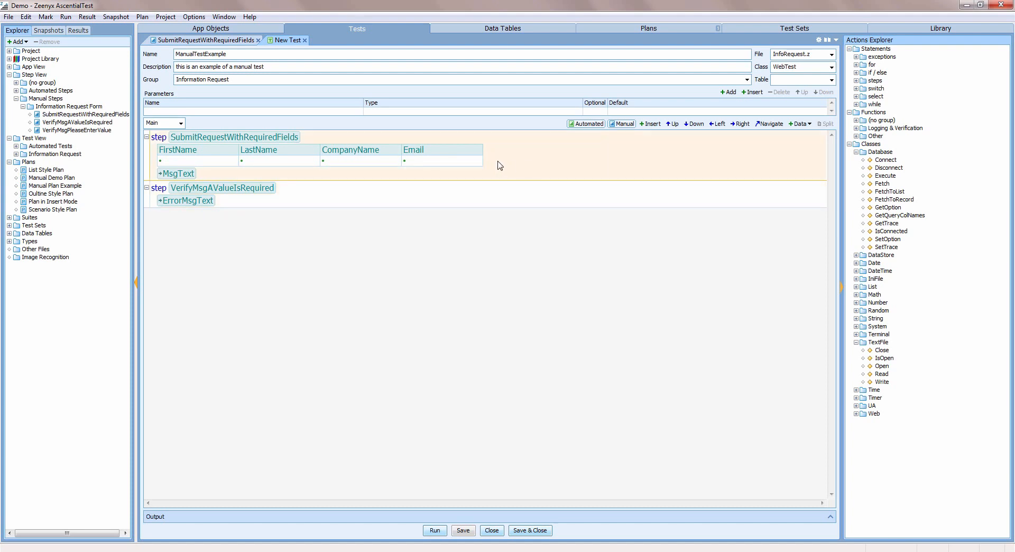
left_click(807, 126)
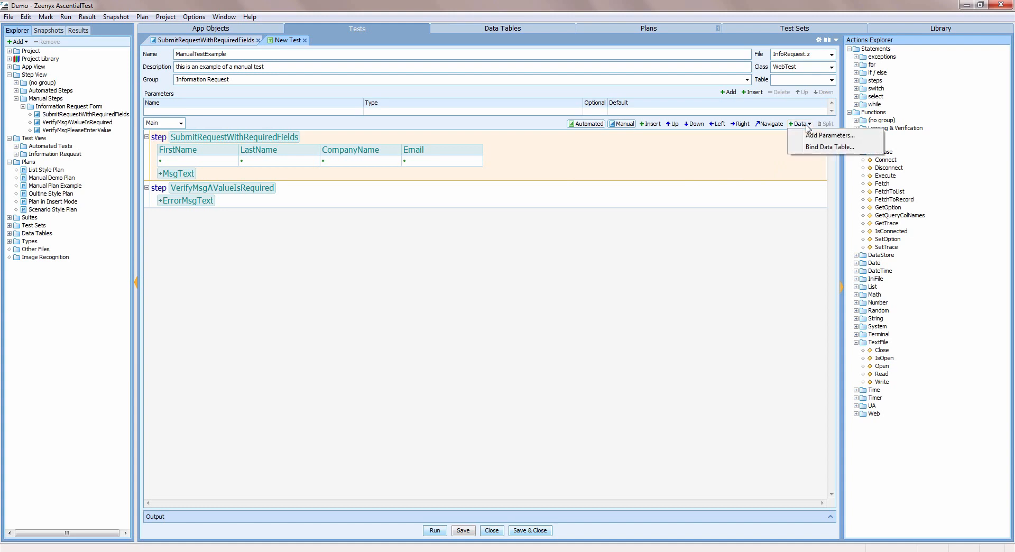
left_click(845, 148)
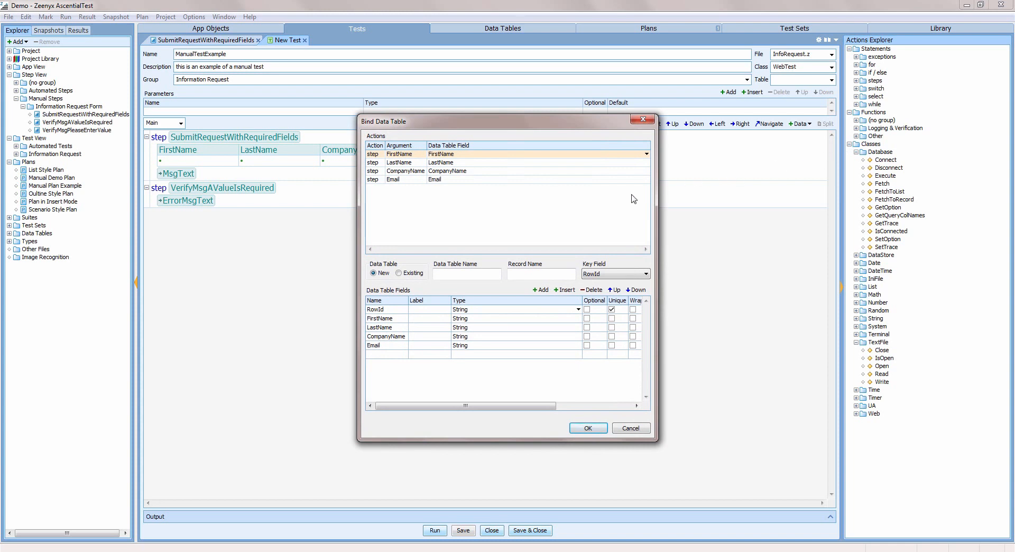
left_click(456, 272)
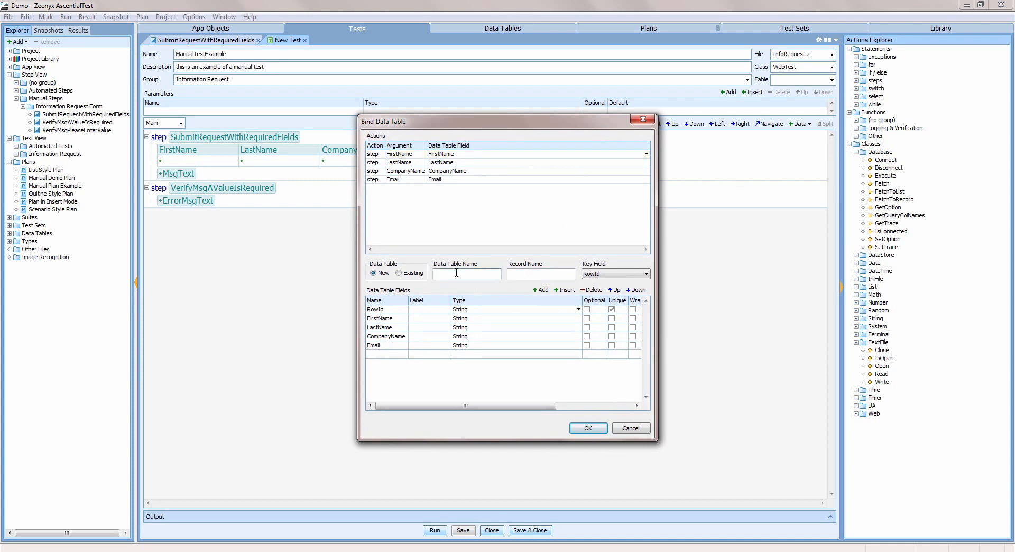
type("ManualTestData")
left_click(589, 429)
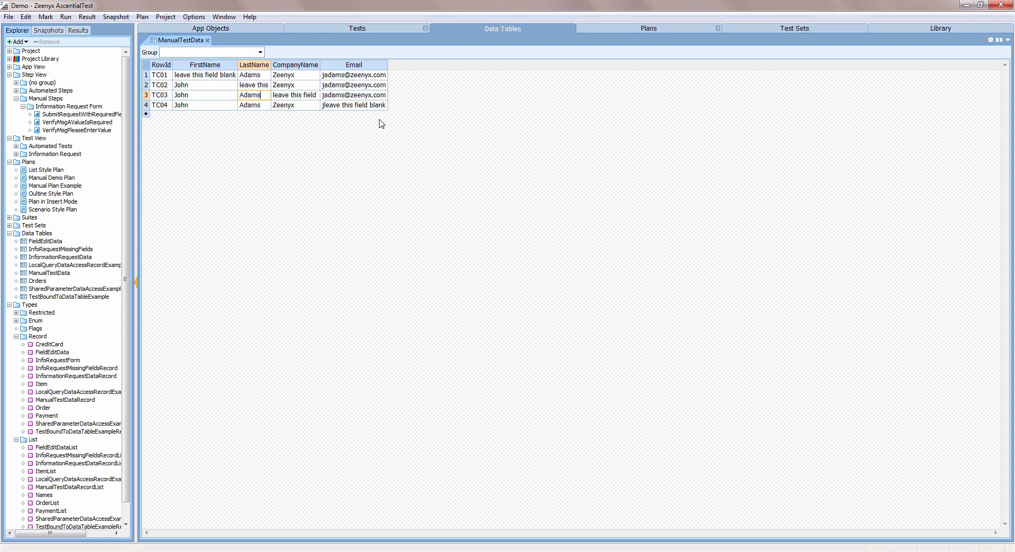
Assign ManualTestExample to the Required Fields branch of the Manual Plan Example plan.
left_click(602, 29)
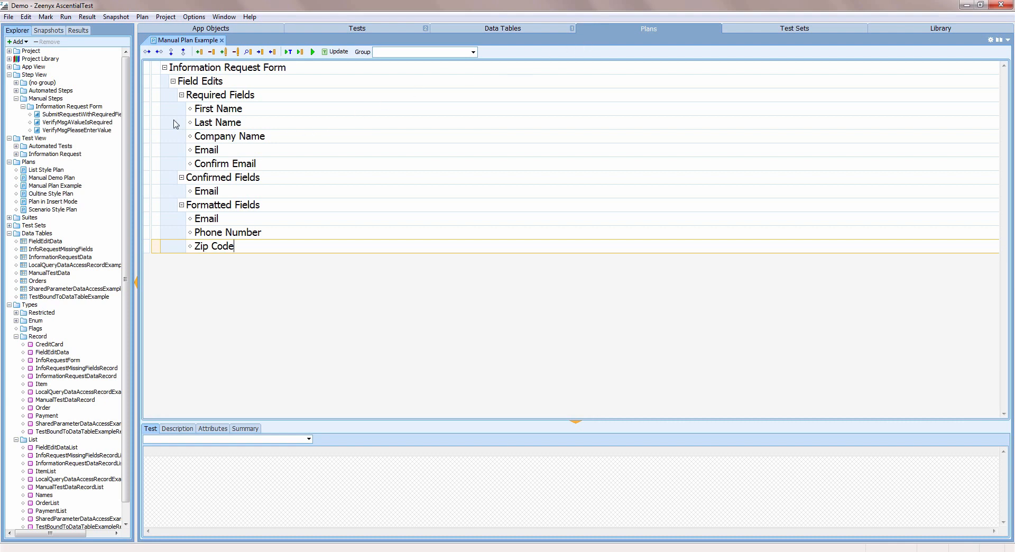
left_click(17, 153)
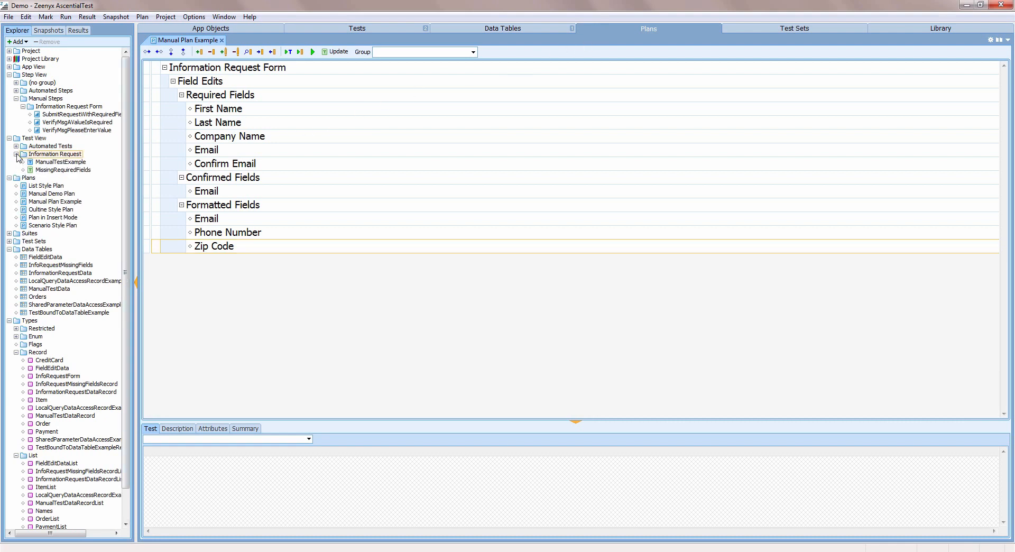
left_click(47, 163)
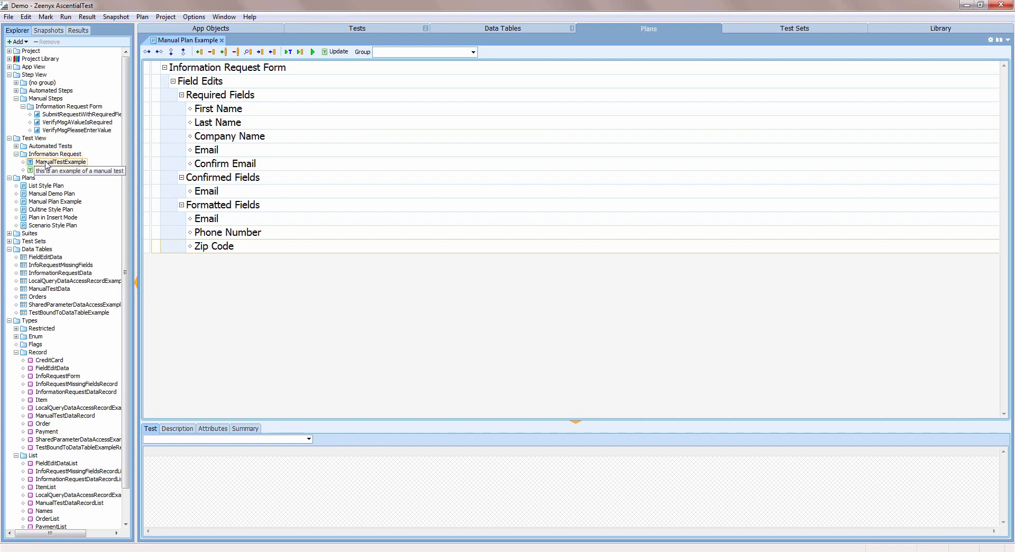
left_click_drag(46, 165, 218, 97)
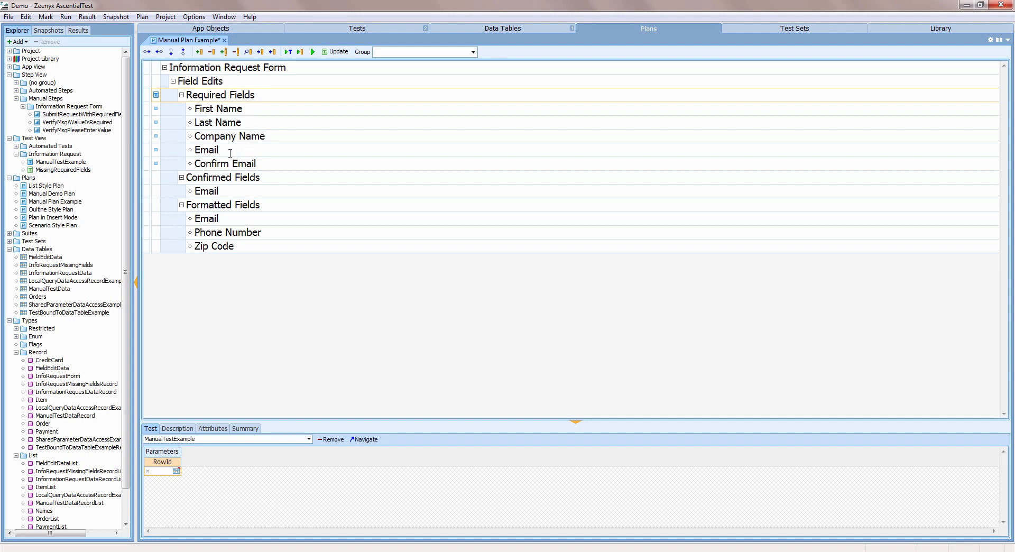
Set the RowId of the First Name test in the plan to data table row TC01.
left_click(205, 109)
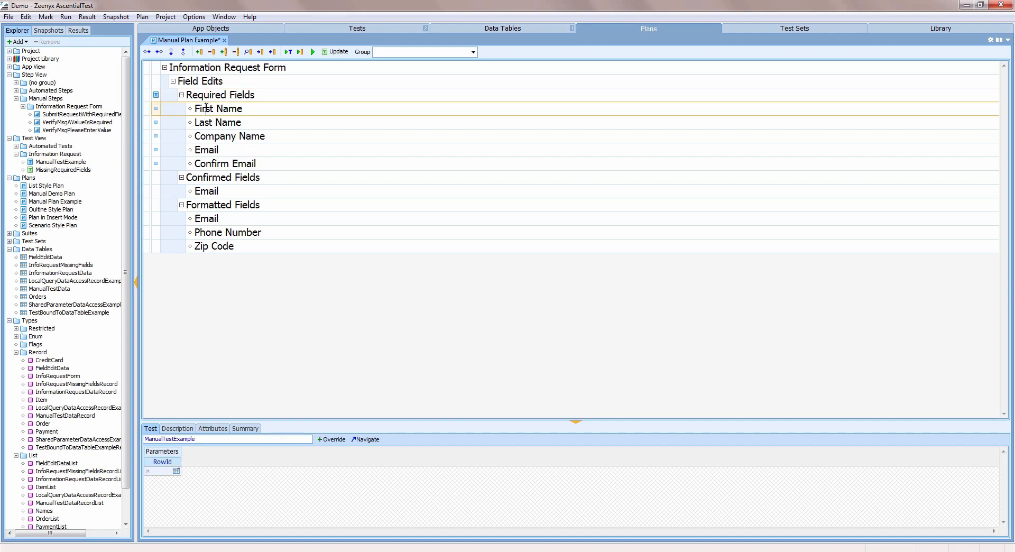
left_click(177, 471)
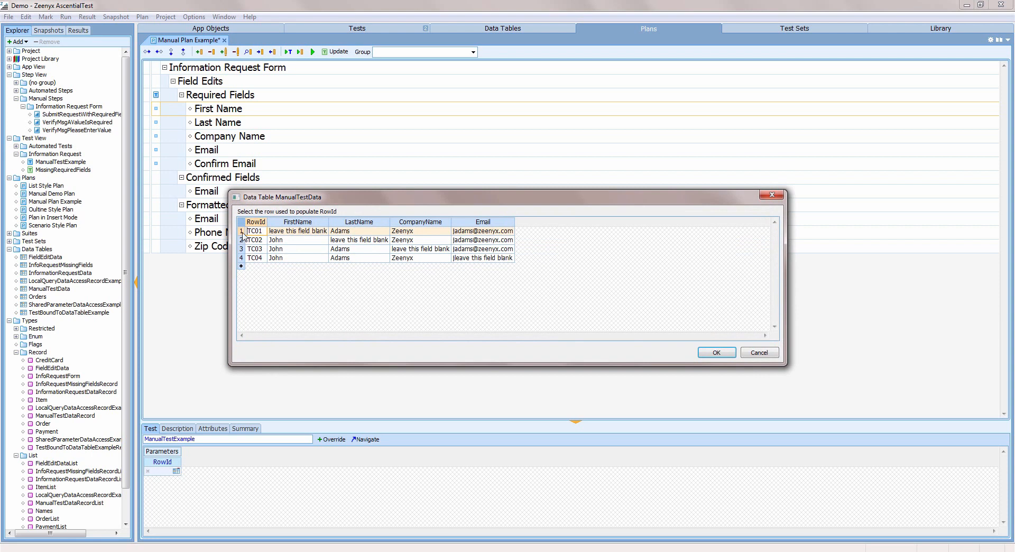
double_click(242, 233)
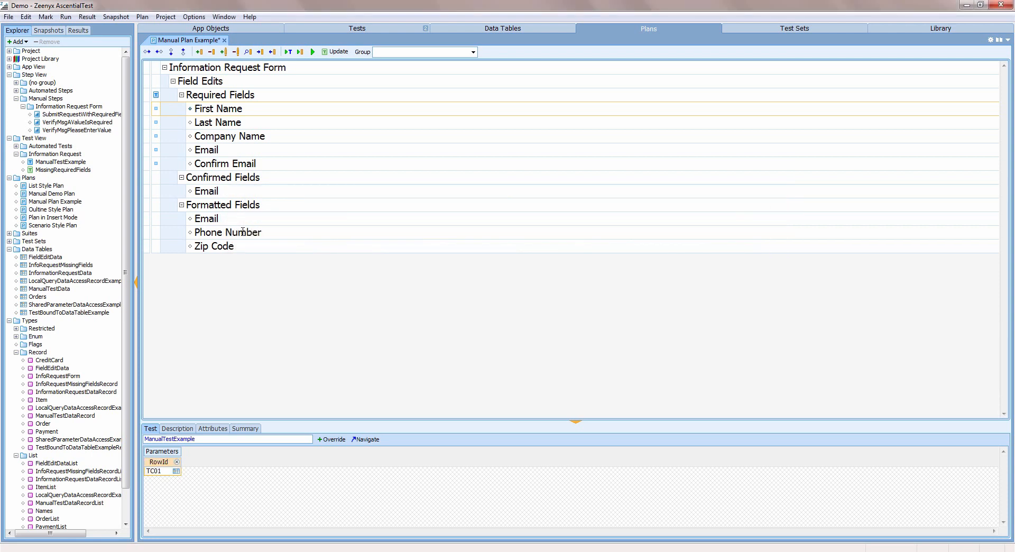
Set the RowId of the Last Name test in the plan to data table row TC02.
left_click(236, 126)
left_click(176, 472)
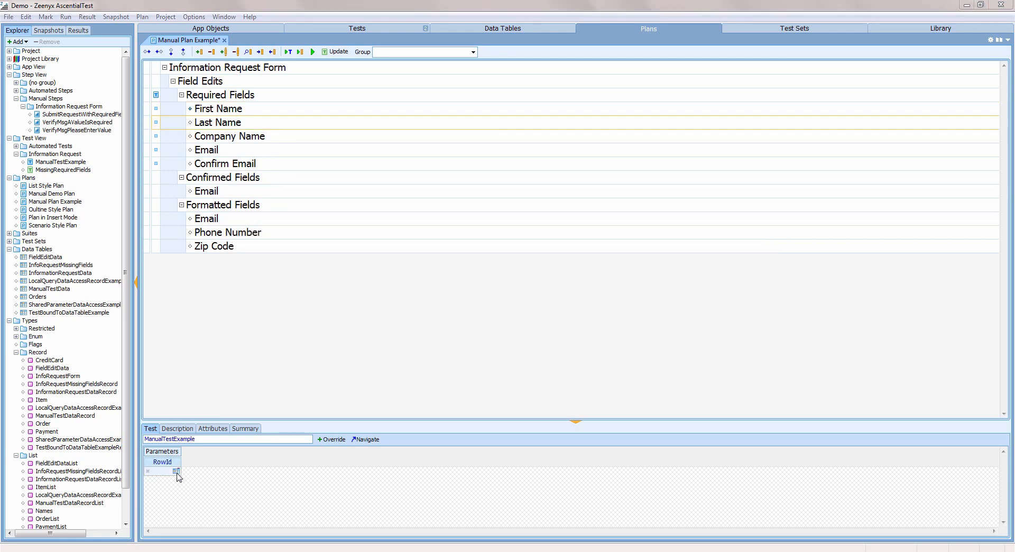
double_click(242, 240)
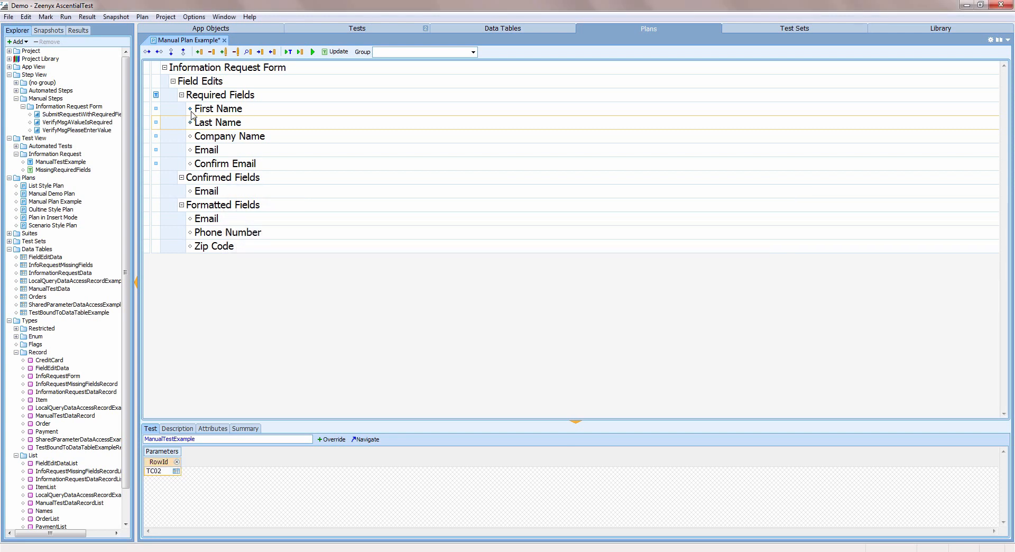
Run the plan's First Name test and open the Info Request page on the Zeenyx website.
left_click(257, 109)
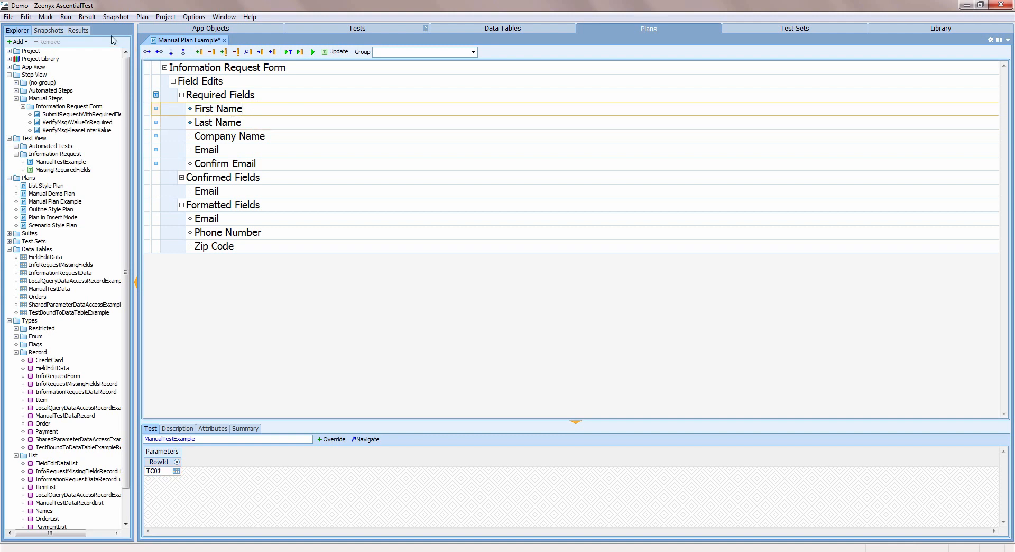
left_click(66, 17)
left_click(80, 33)
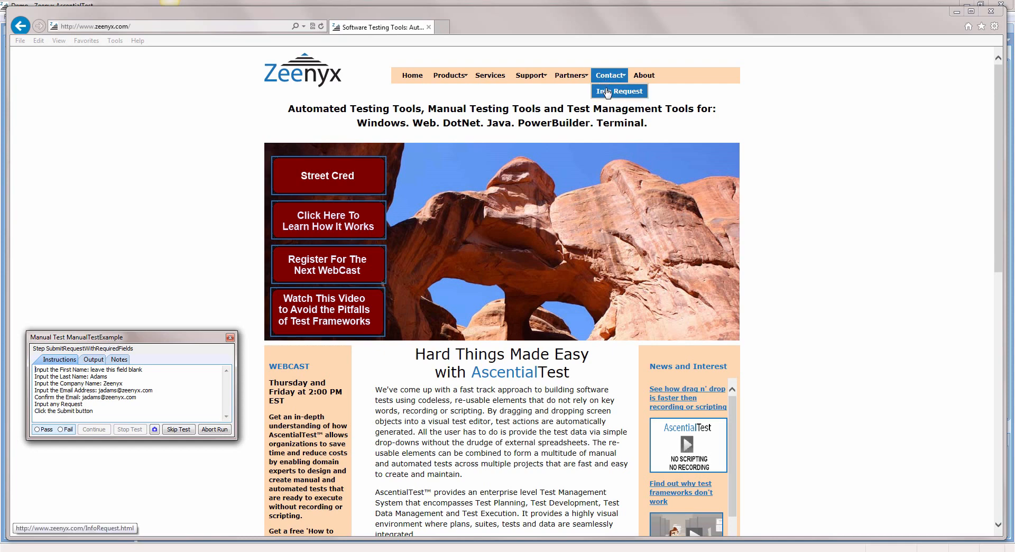
left_click(607, 93)
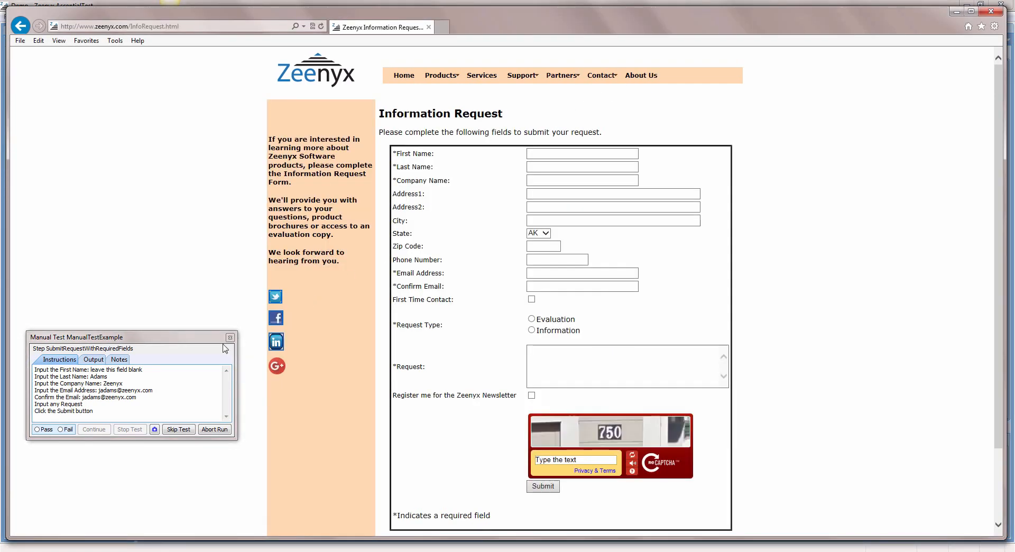
Leave First Name blank, fill in the last name from the instructions, and enter Zeenyx as the company name.
left_click(556, 154)
left_click(547, 167)
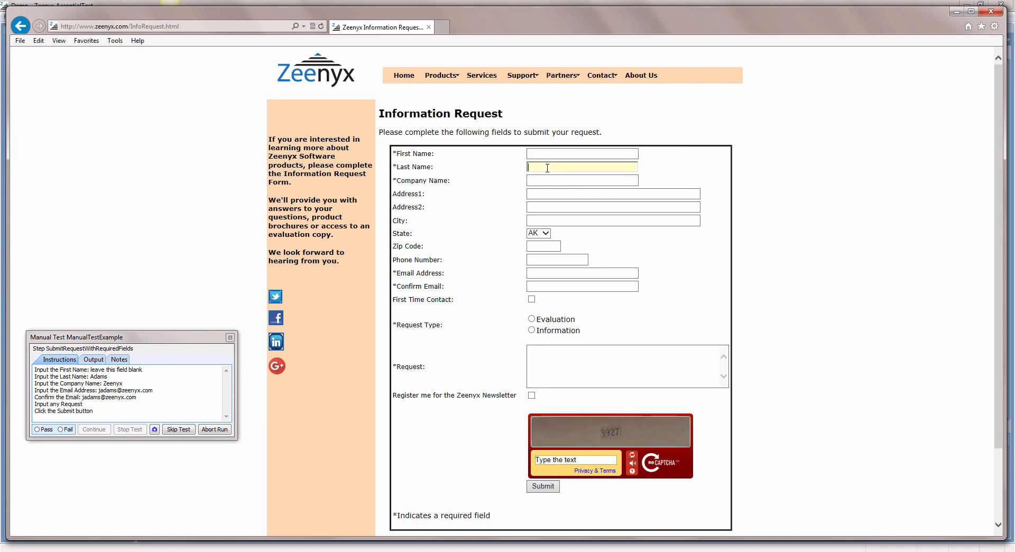
type("Adams")
left_click(550, 185)
type("Zee")
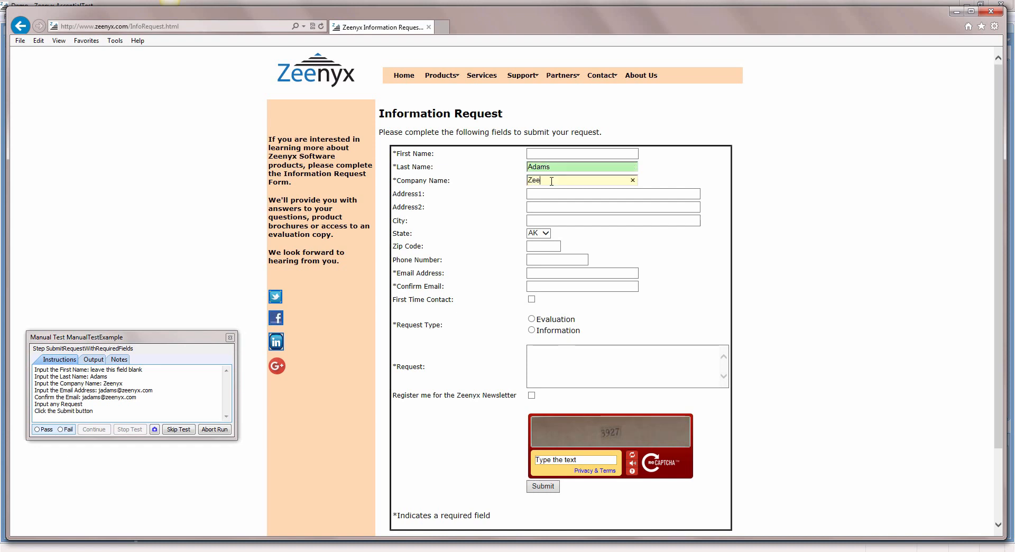
type("nyx")
Fill in the email address from the test instructions and repeat it in the Confirm Email field.
left_click(542, 271)
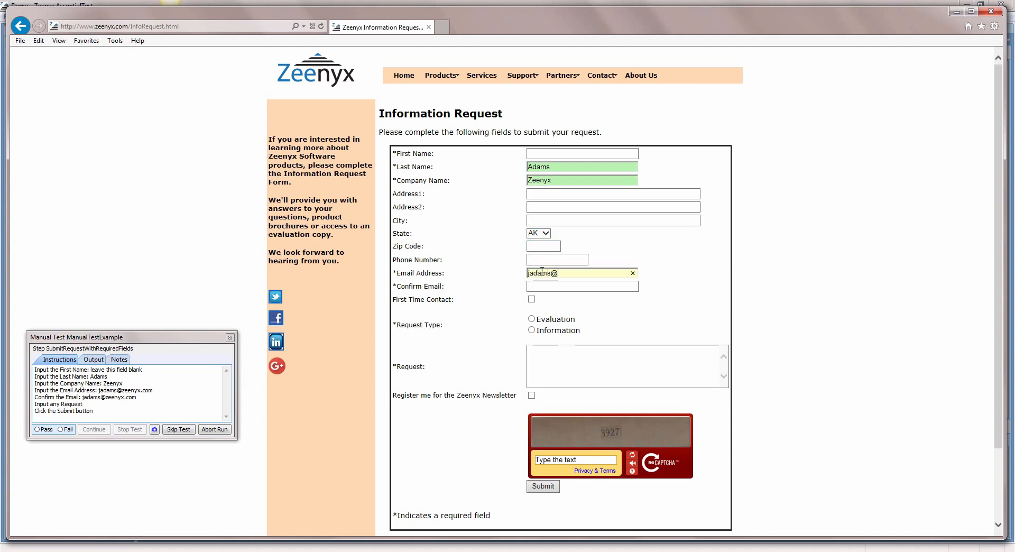
left_click(540, 287)
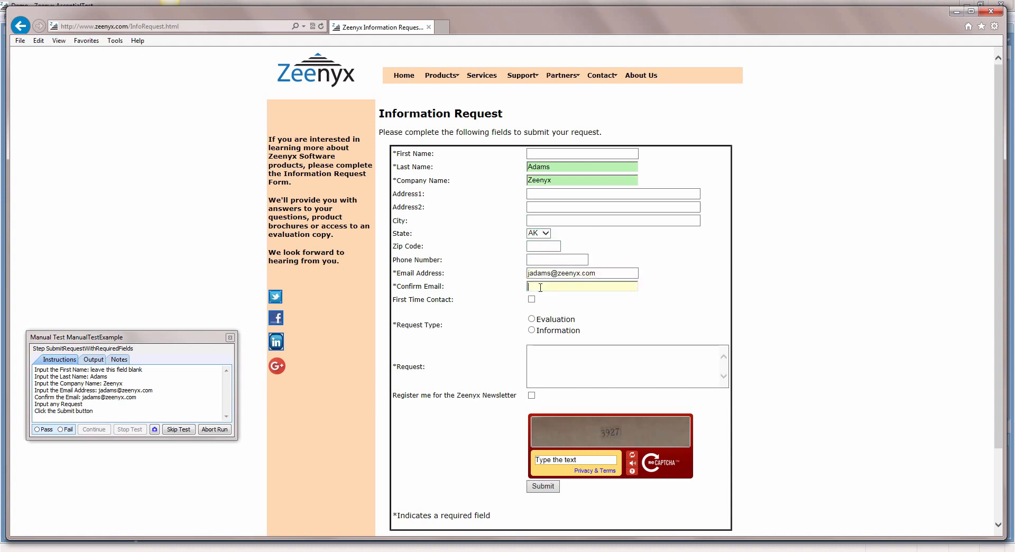
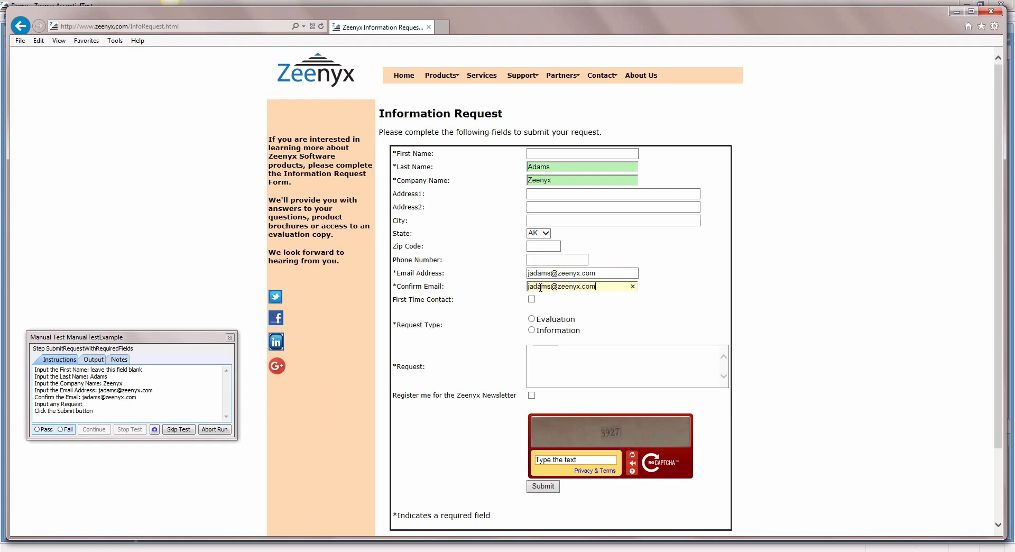
Choose Evaluation as the request type and enter "this is a demo" as the request.
left_click(532, 320)
left_click(547, 353)
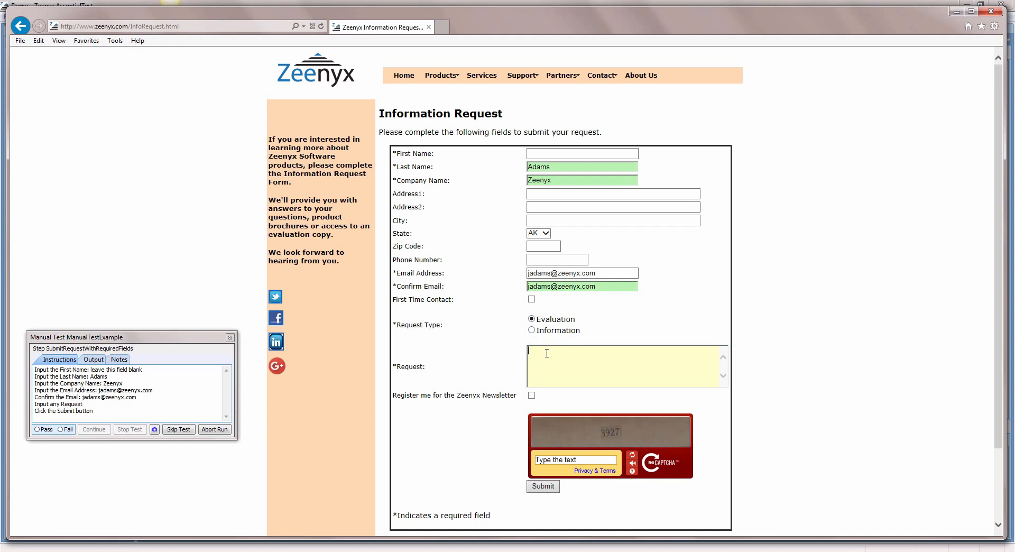
type("this is a demo")
Submit the form, mark the SubmitRequestWithRequiredFields step as passed and continue the manual test.
left_click(547, 486)
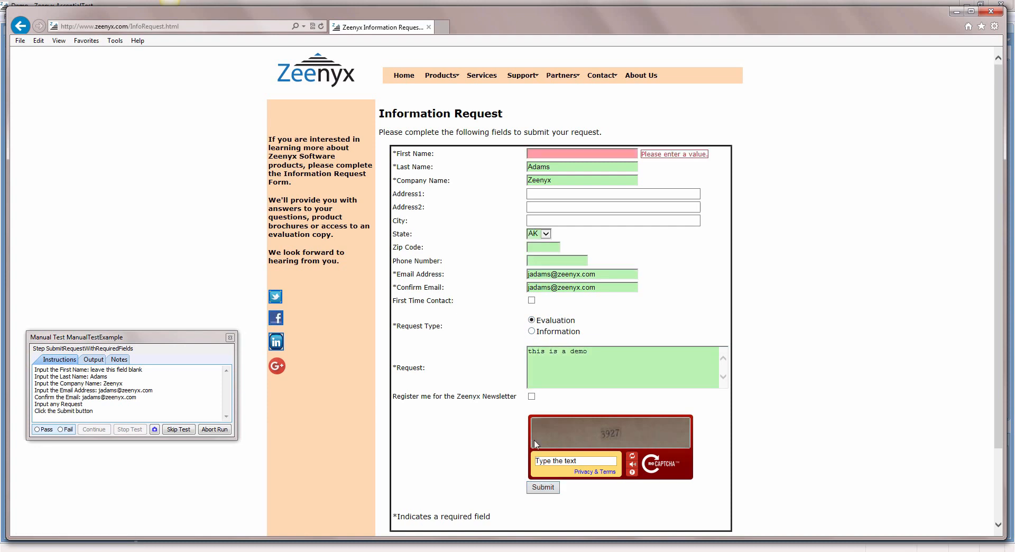
left_click(37, 430)
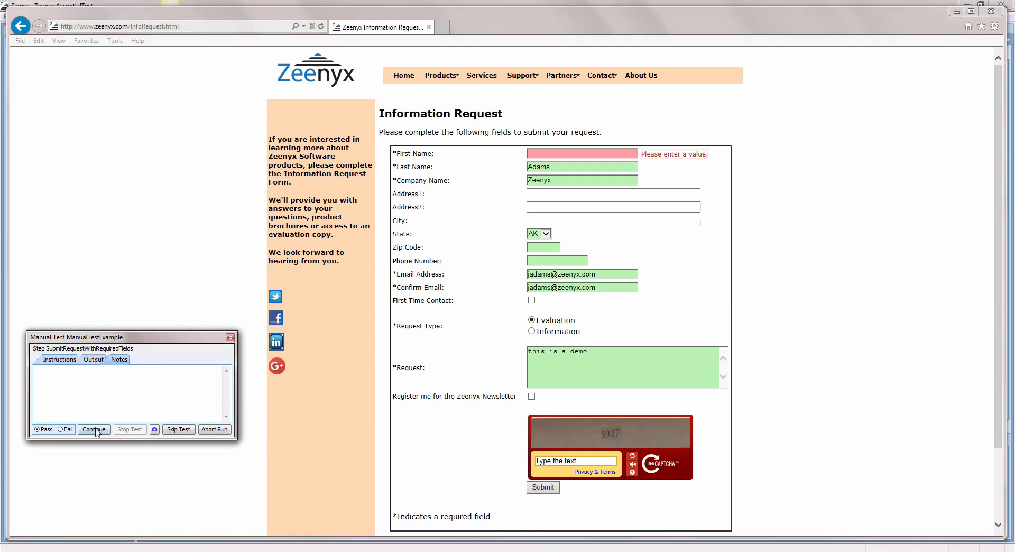
left_click(95, 429)
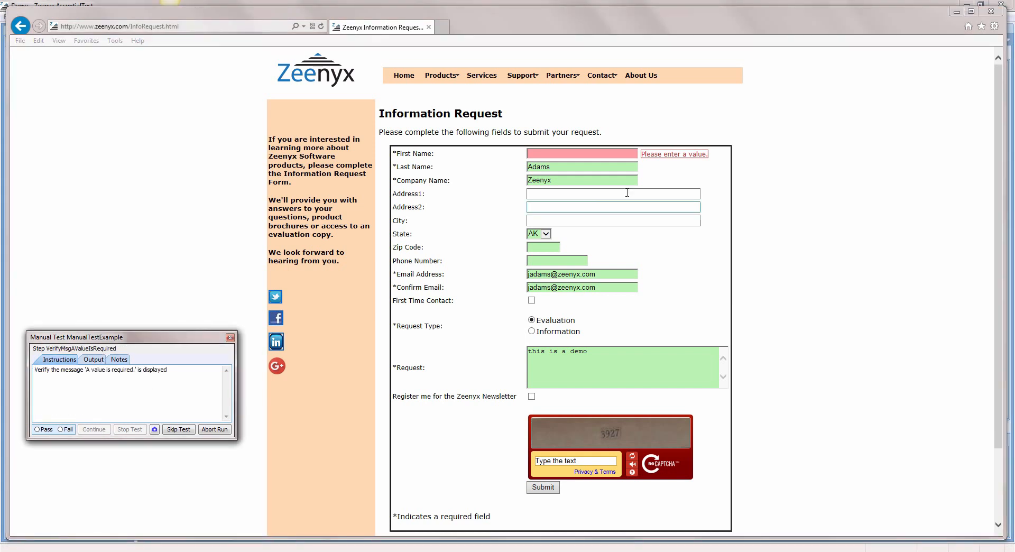
Add the note "Add a note to verify the color of the error msg text" to the verification step and capture a screenshot.
left_click(119, 360)
type("Add ")
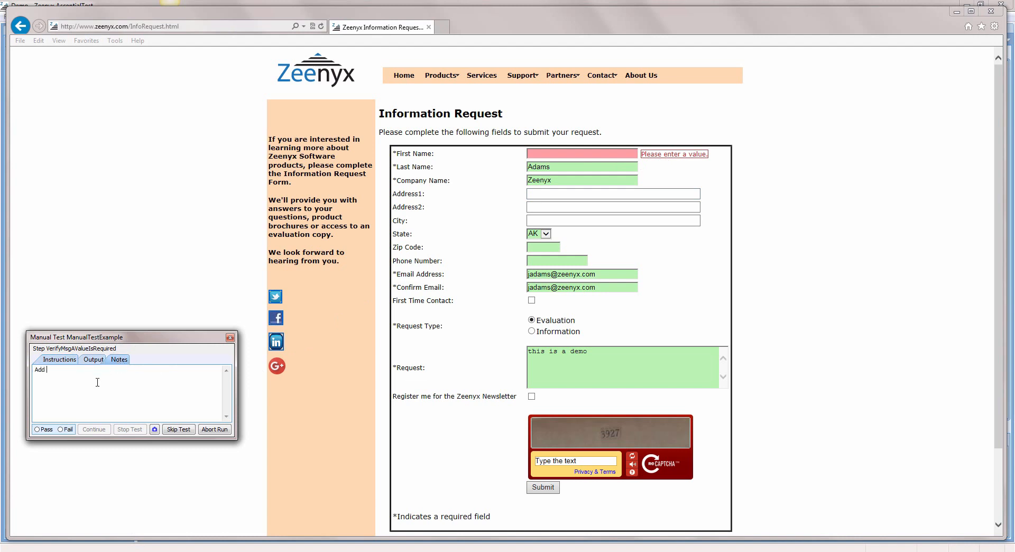
type("a note to verify the color of the error msg text")
left_click(155, 429)
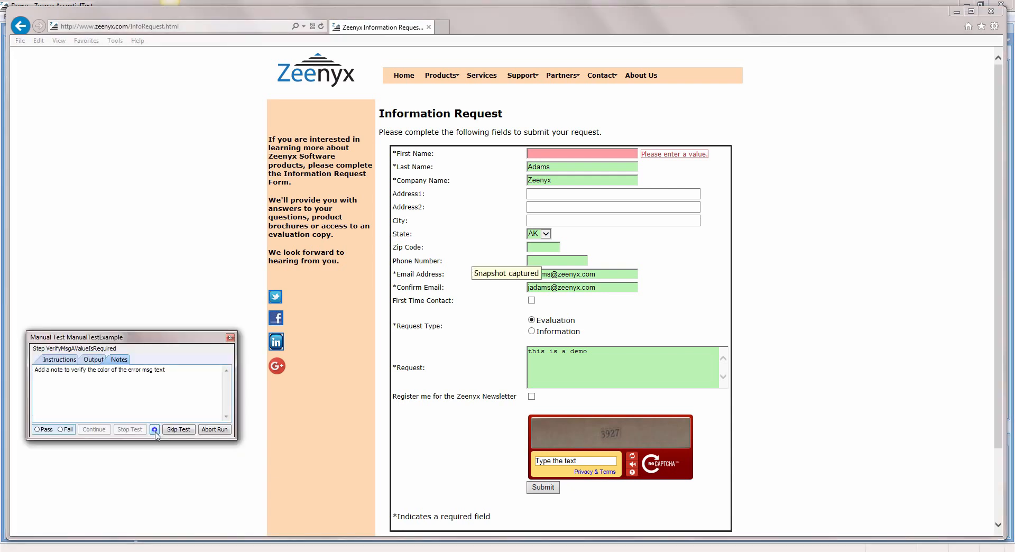
Pass the VerifyMsgAValueIsRequired step with the ErrorMsgText output "Please enter a value" and continue to finish the test.
left_click(37, 430)
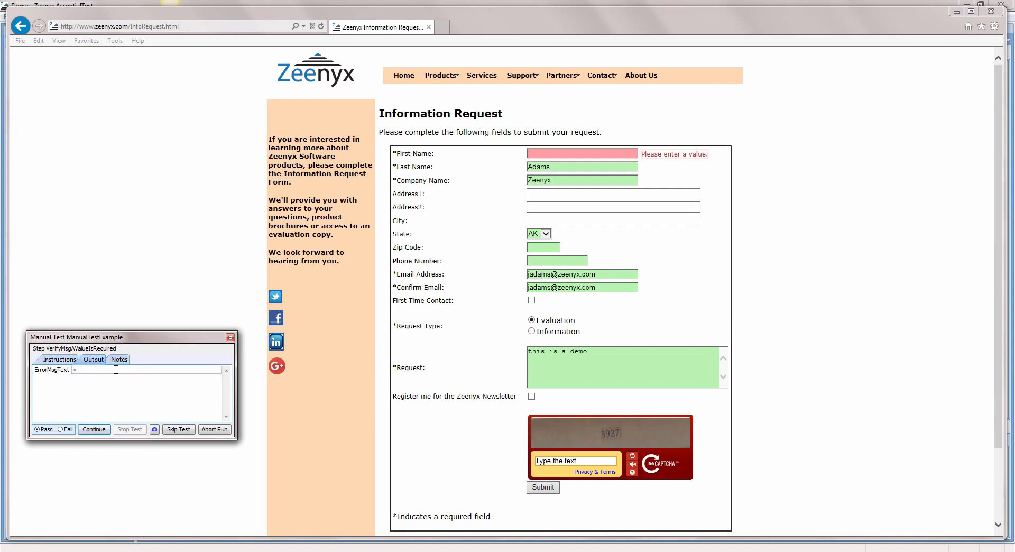
left_click(86, 370)
type("Please enter a value.")
left_click(94, 428)
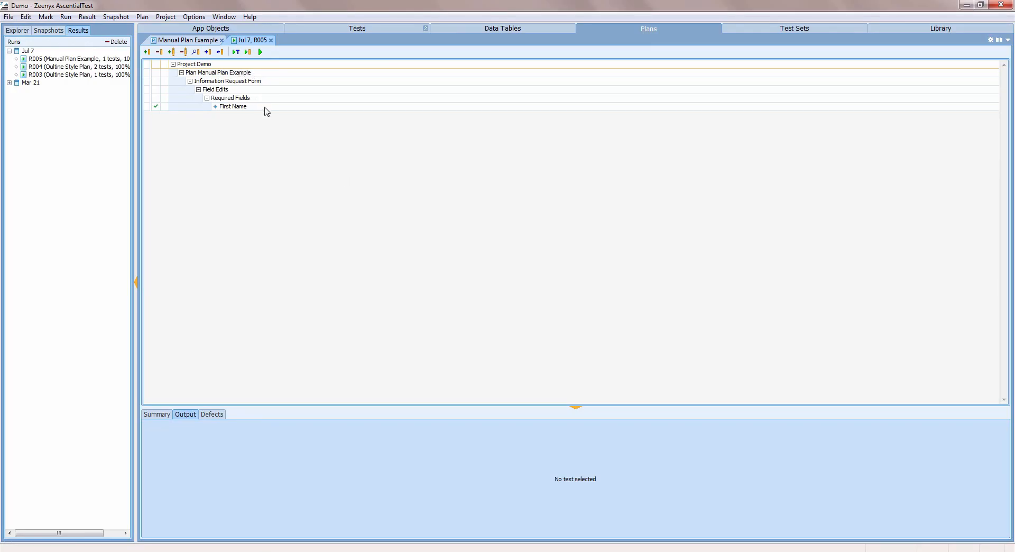
Review the run summary and the First Name test's summary, and show its output log in an enlarged results area.
left_click(156, 418)
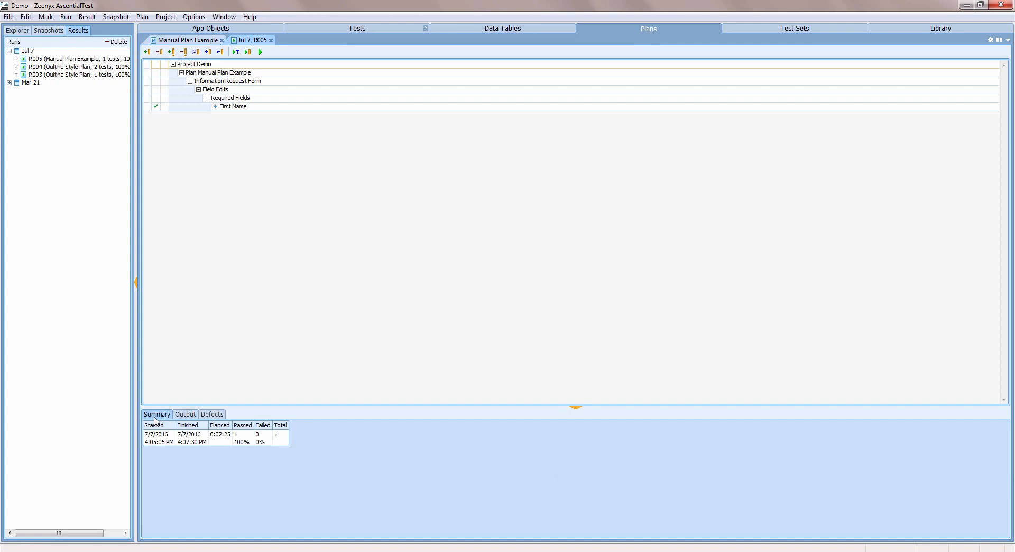
left_click(266, 106)
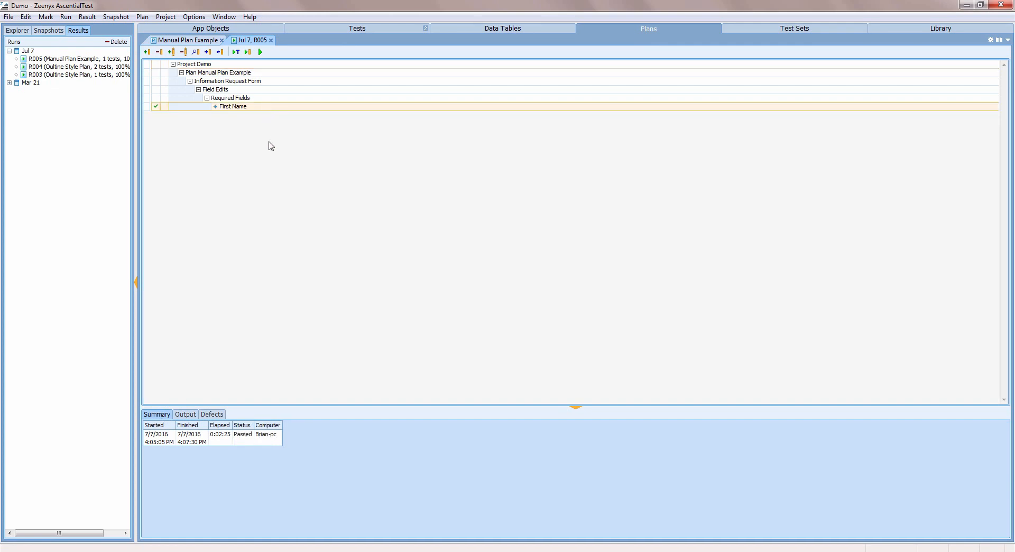
left_click(185, 414)
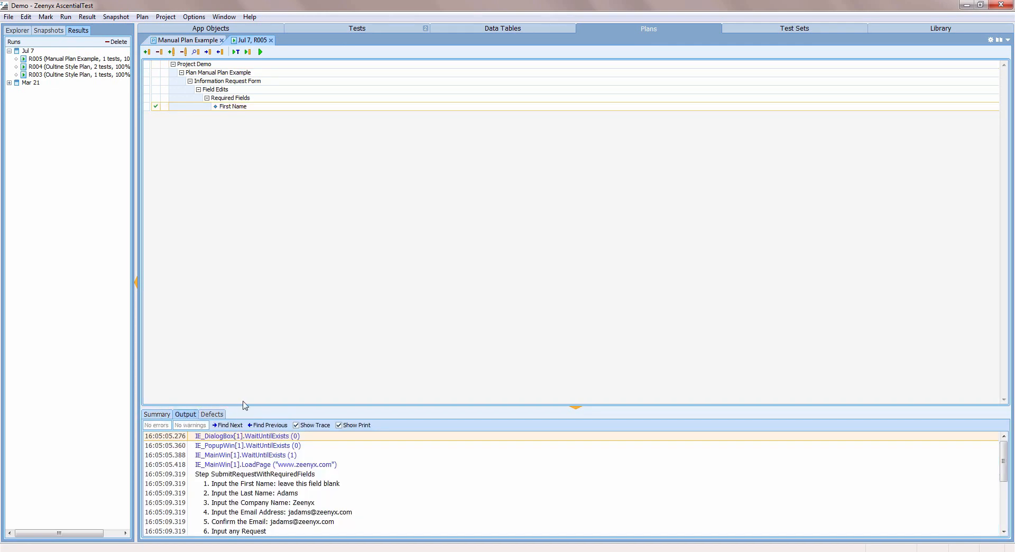
left_click_drag(245, 406, 269, 242)
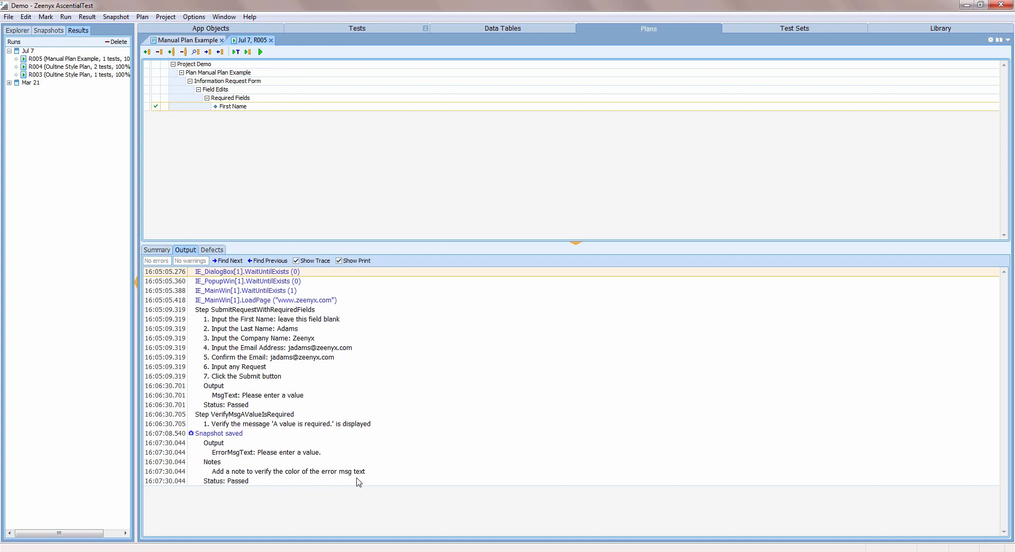
View the snapshot saved in the First Name output log, and back in the run results check its copy and image extraction options.
left_click(192, 435)
double_click(192, 434)
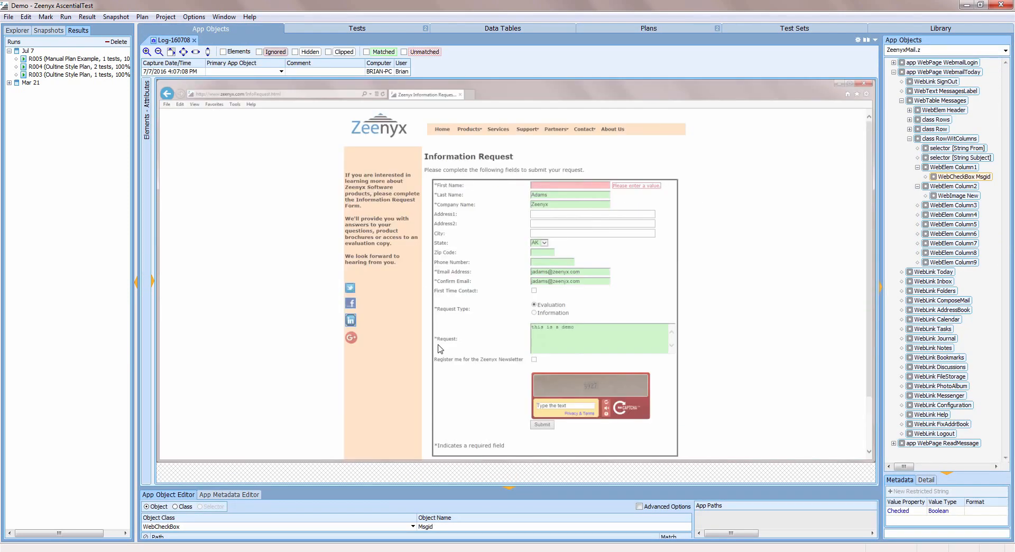
left_click(619, 30)
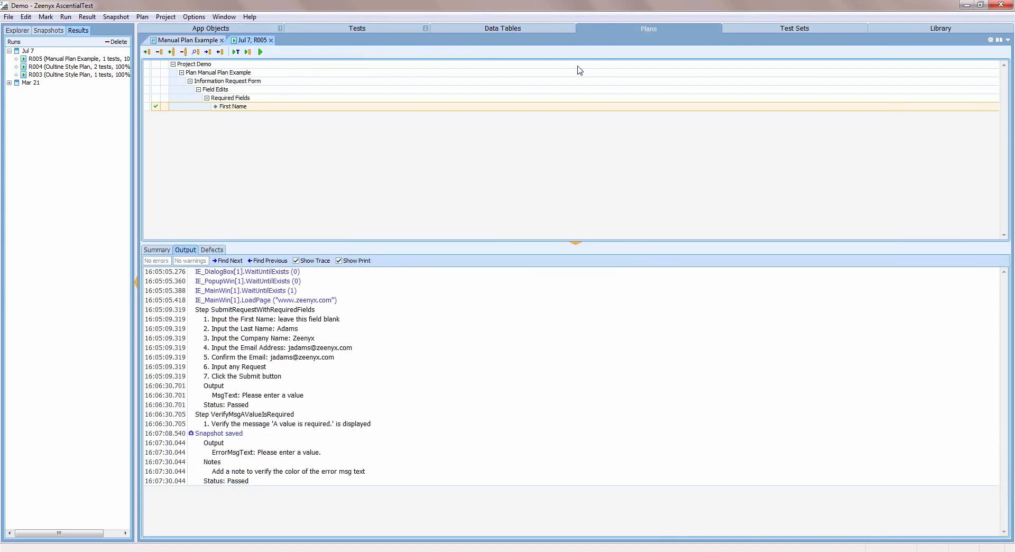
right_click(192, 434)
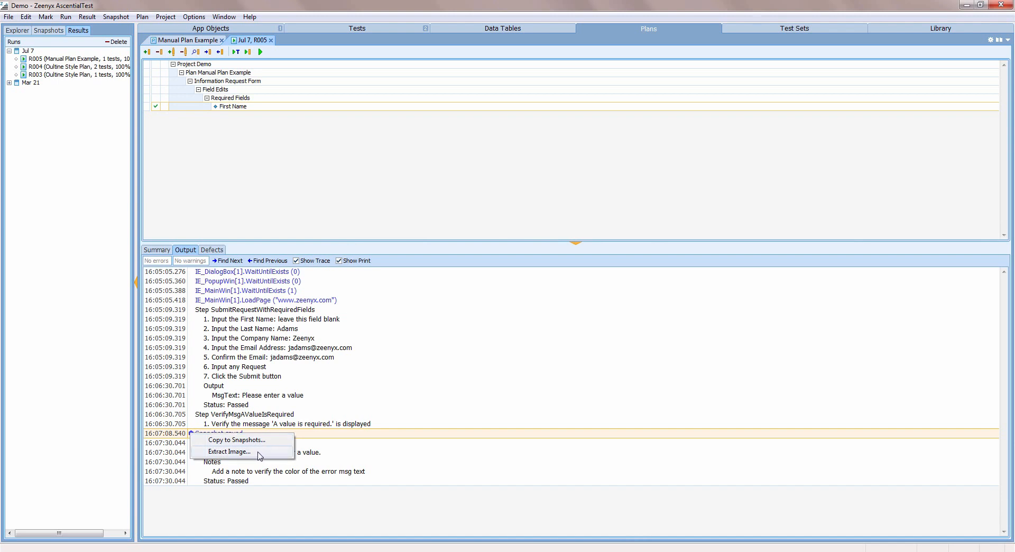
left_click(433, 390)
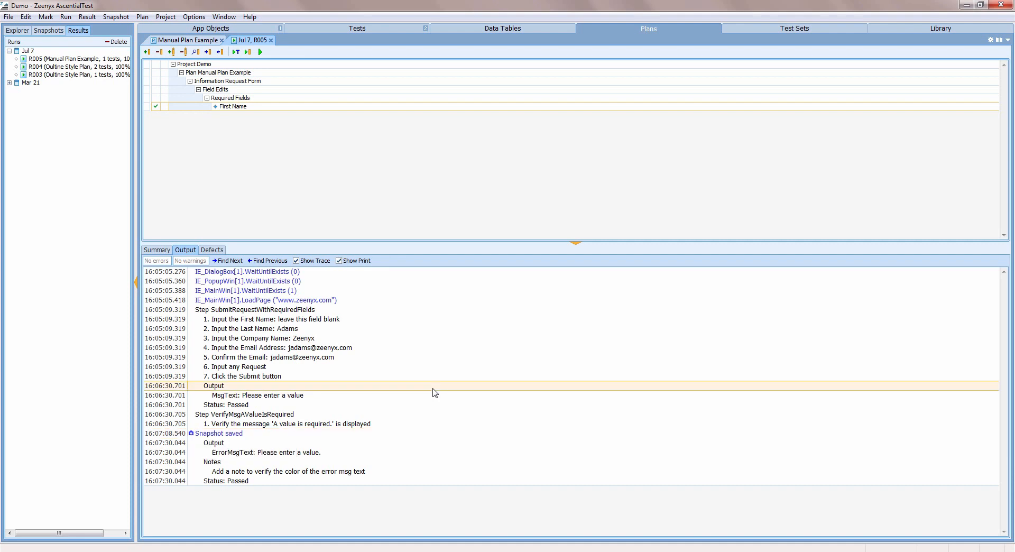